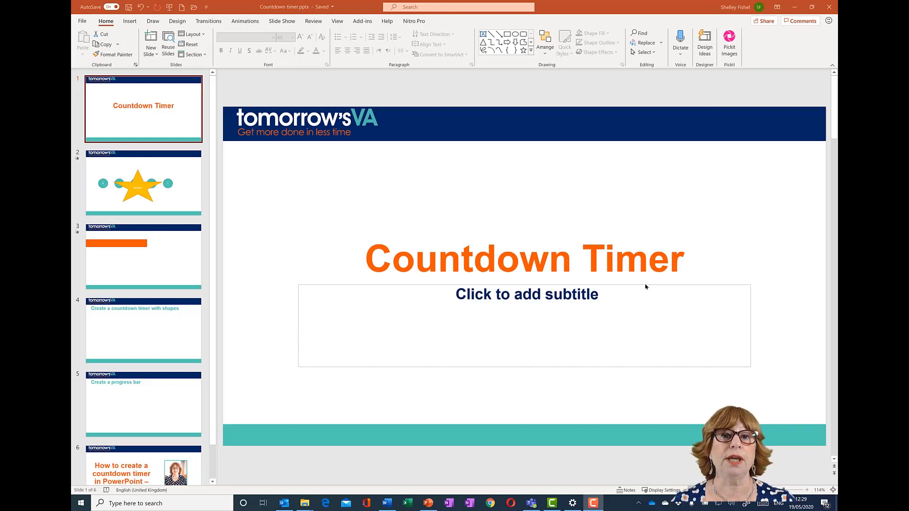
- Preview slide 2's star-and-circles countdown as a slide show
click(191, 189)
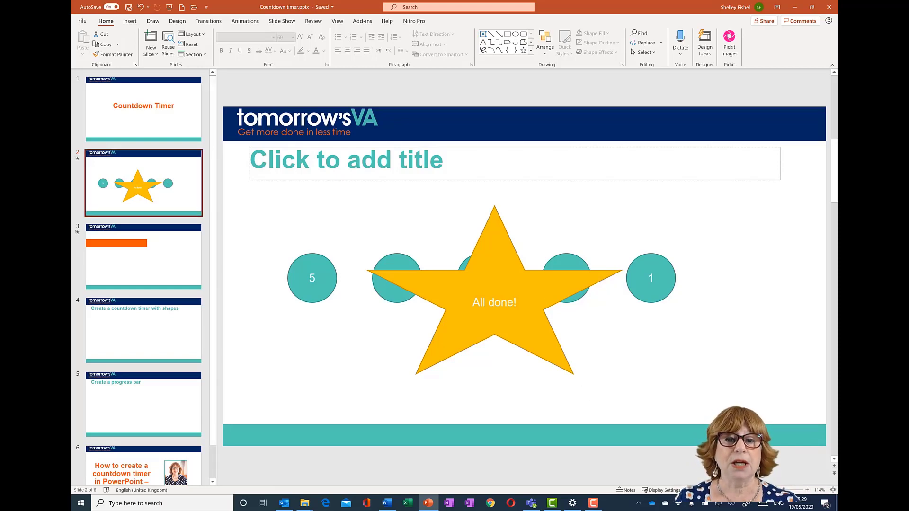
key(shift+F5)
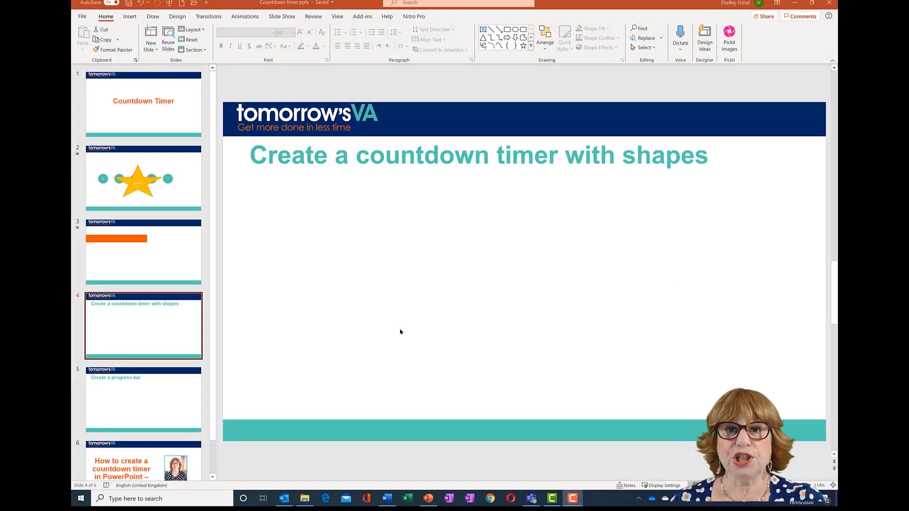
- Draw a 3.09 cm teal Oval circle on the left of slide 4
click(135, 18)
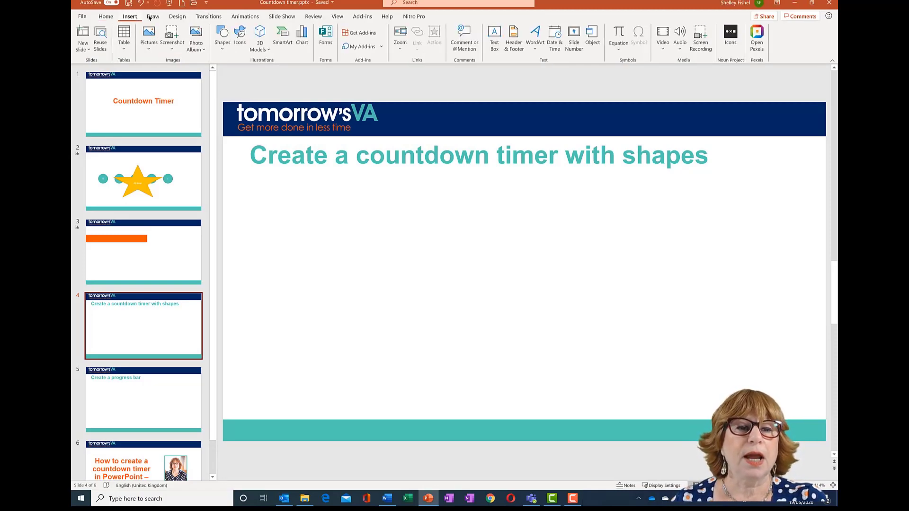
click(221, 38)
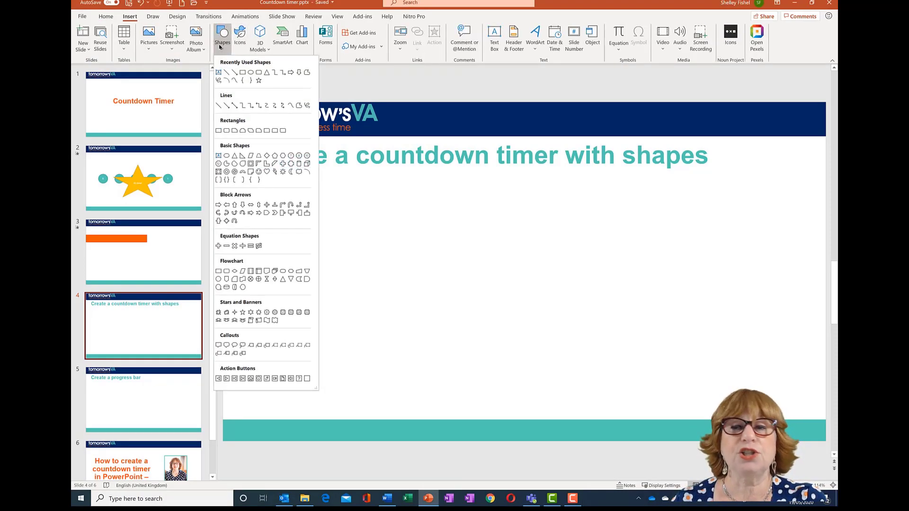
click(251, 73)
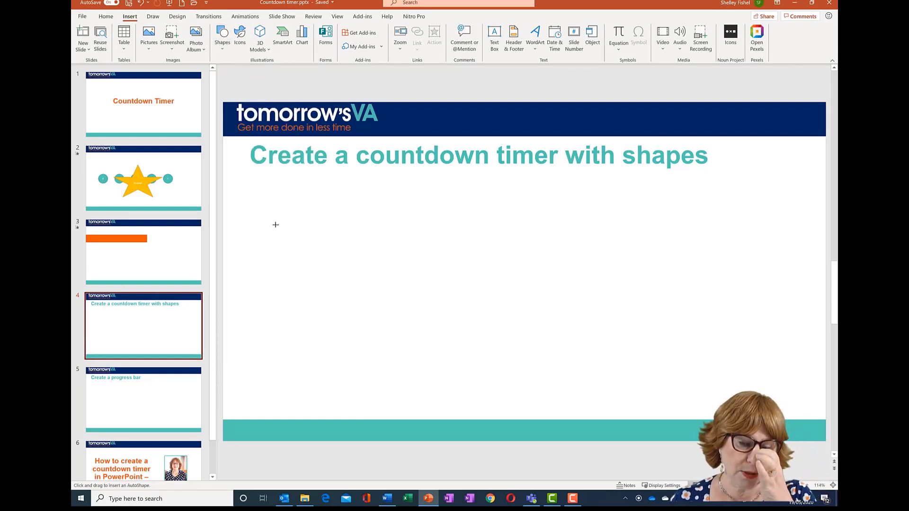
drag(276, 227, 332, 281)
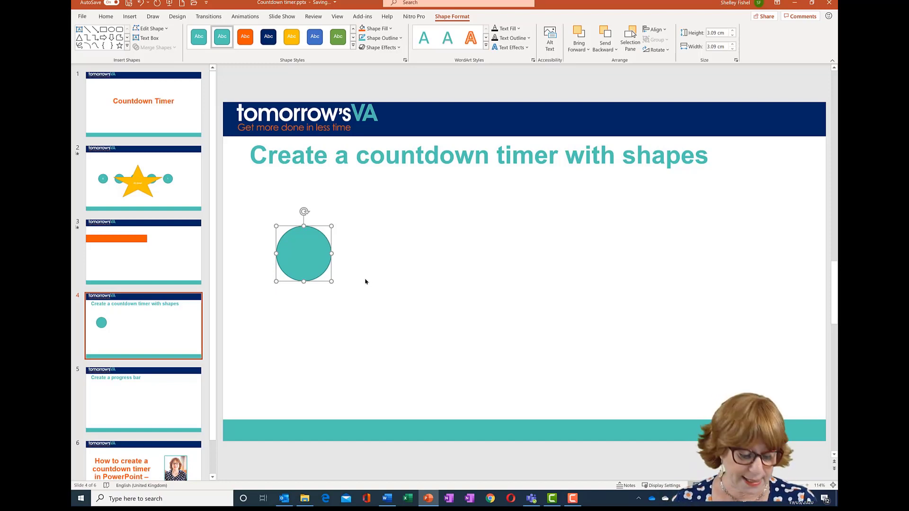
- Duplicate the circle and drag the copies into a row of five across the slide
key(ctrl+d)
key(ctrl+d)
key(ctrl+d)
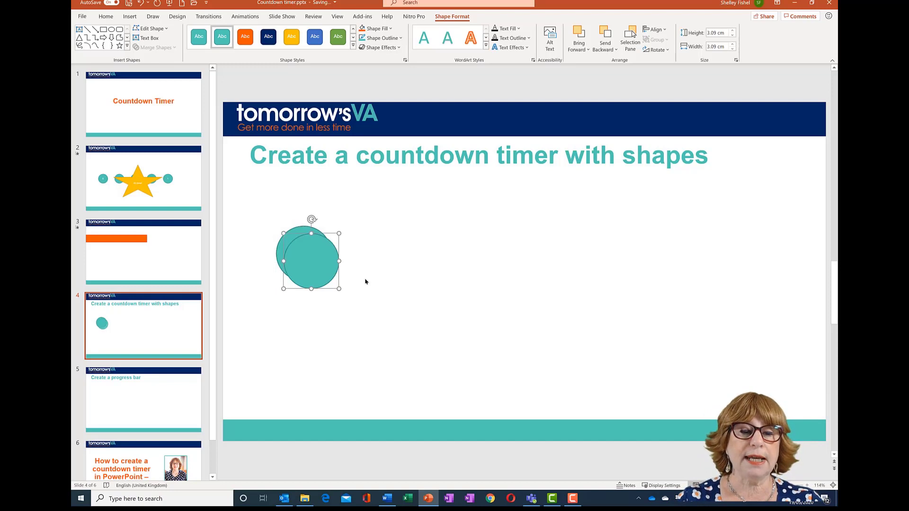
key(ctrl+d)
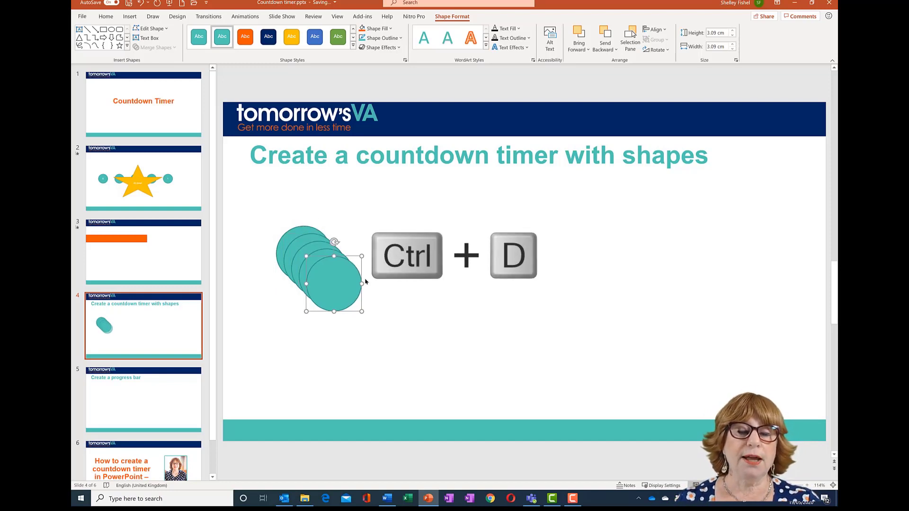
drag(336, 286, 720, 262)
drag(350, 273, 629, 258)
drag(317, 279, 501, 275)
drag(321, 271, 419, 274)
drag(298, 264, 297, 278)
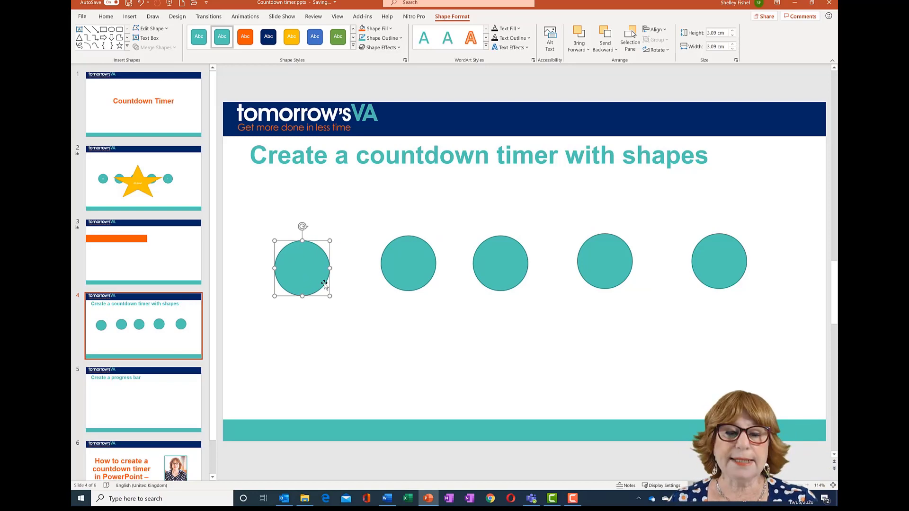
- Select all five circles and align them on their middles
shift+click(399, 274)
shift+click(487, 270)
shift+click(588, 274)
shift+click(701, 264)
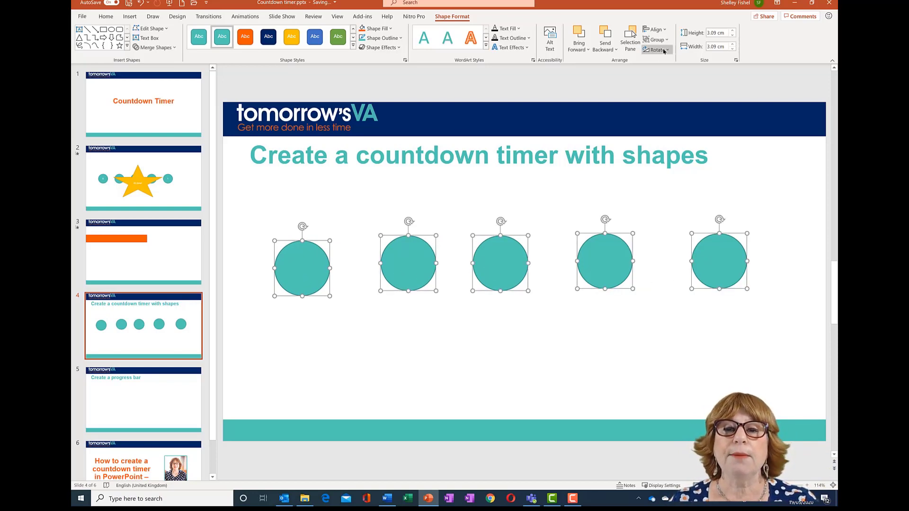
click(665, 33)
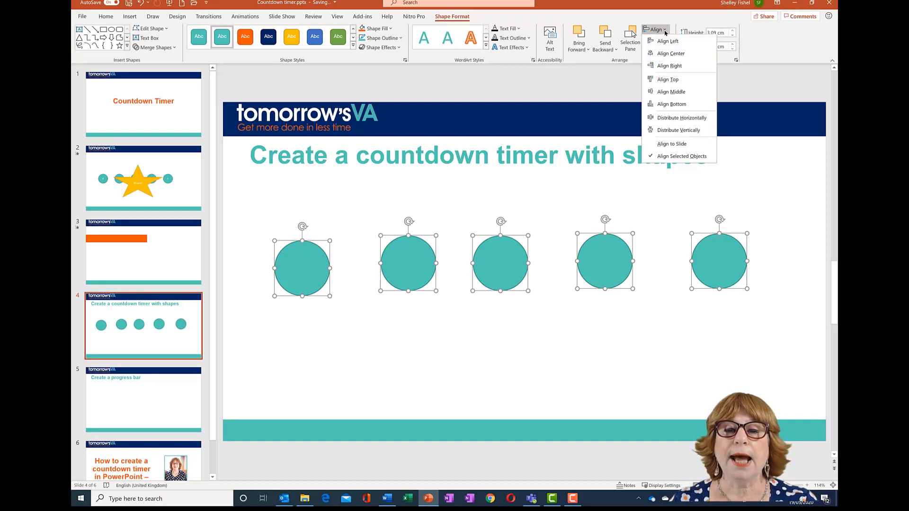
click(671, 93)
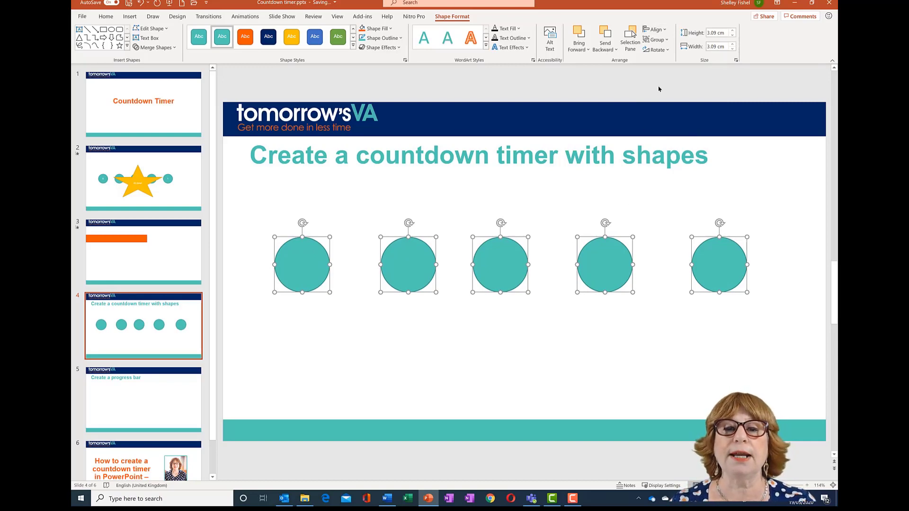
- Distribute the five circles horizontally so they are evenly spaced
click(666, 30)
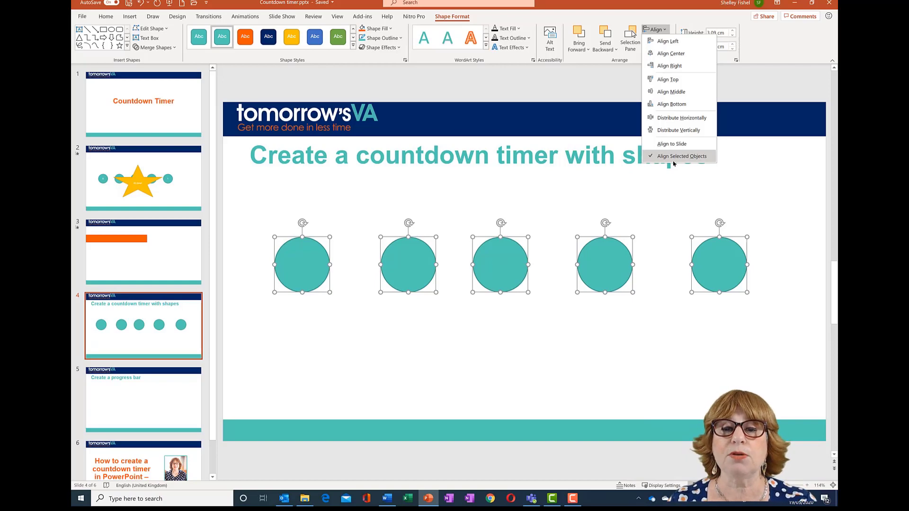
click(673, 122)
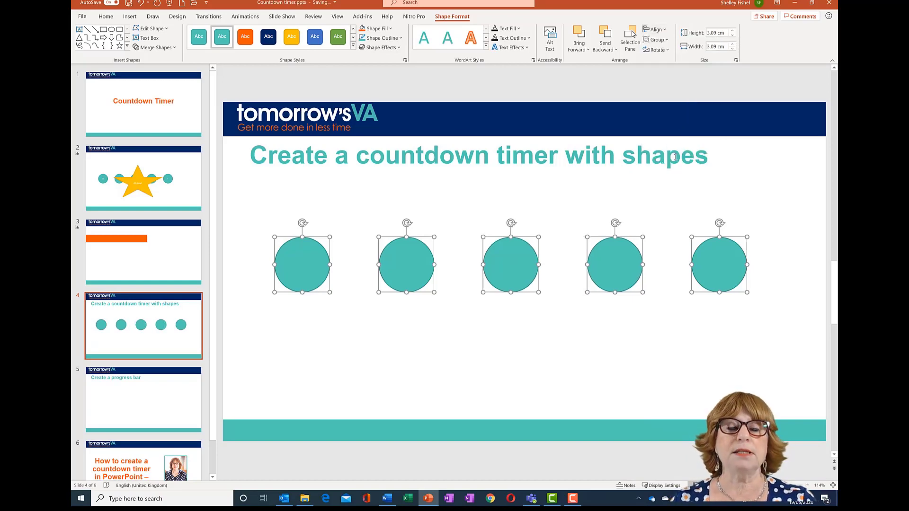
click(477, 324)
click(313, 264)
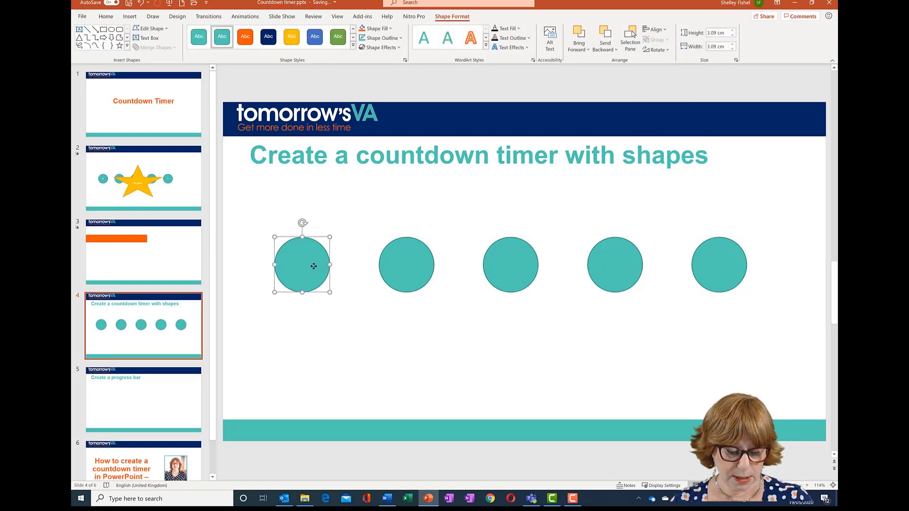
- Type the numbers 5, 4, 3, 2 and 1 into the circles, left to right
text(5)
click(398, 261)
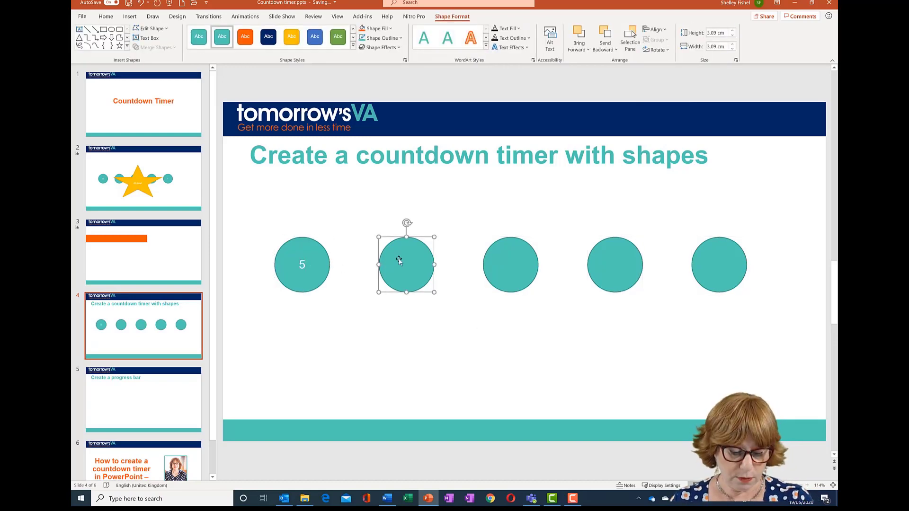
text(4)
click(519, 263)
text(4)
key(BackSpace)
text(3)
click(623, 258)
text(2)
click(713, 270)
text(1)
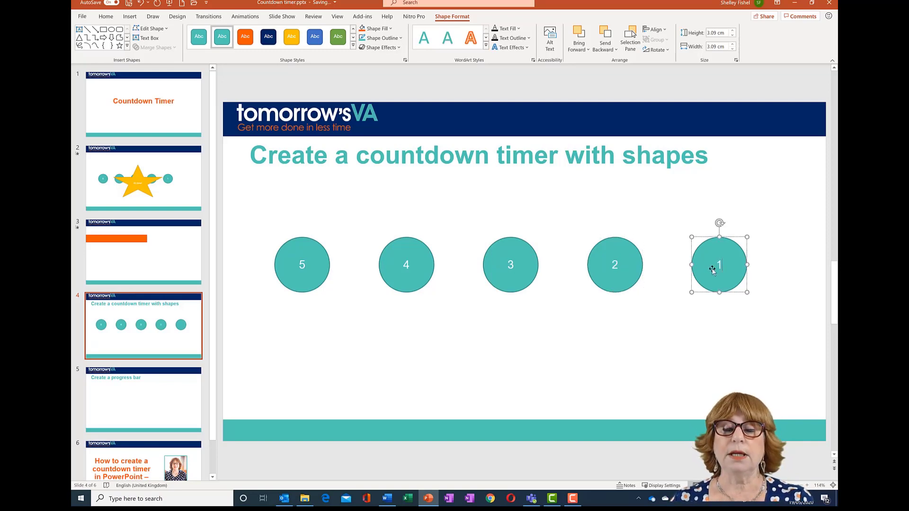
click(606, 370)
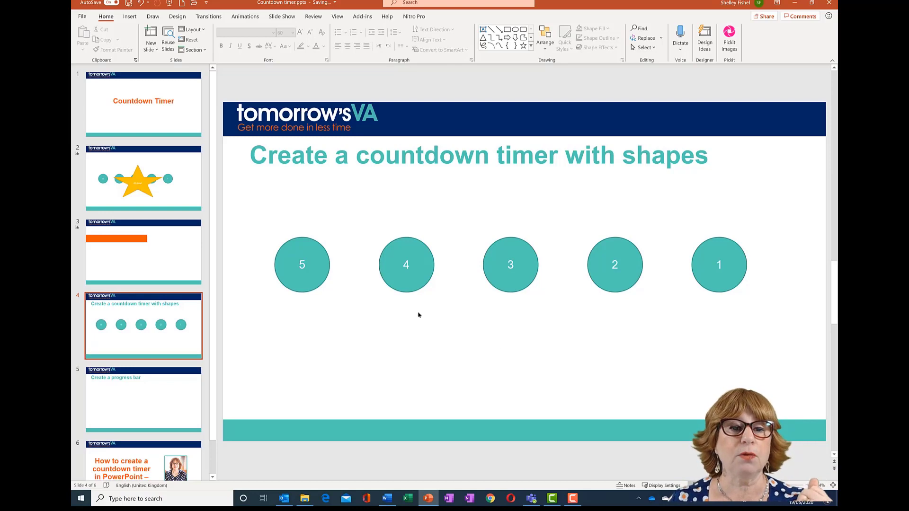
- Give circles 5 and 4 the Disappear exit animation
click(305, 269)
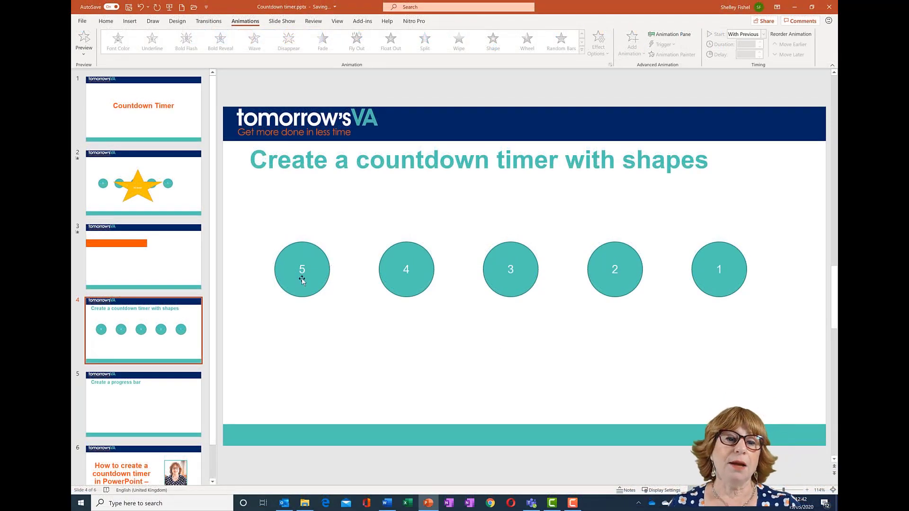
click(302, 280)
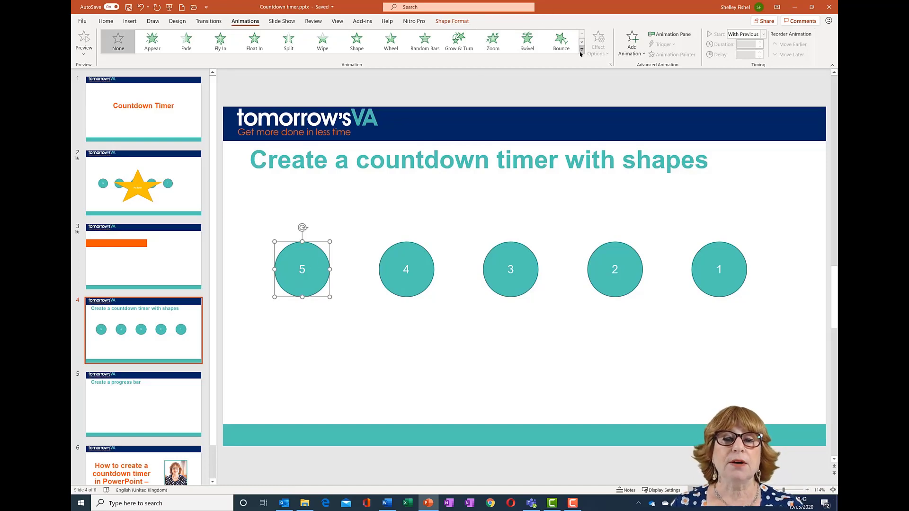
click(581, 51)
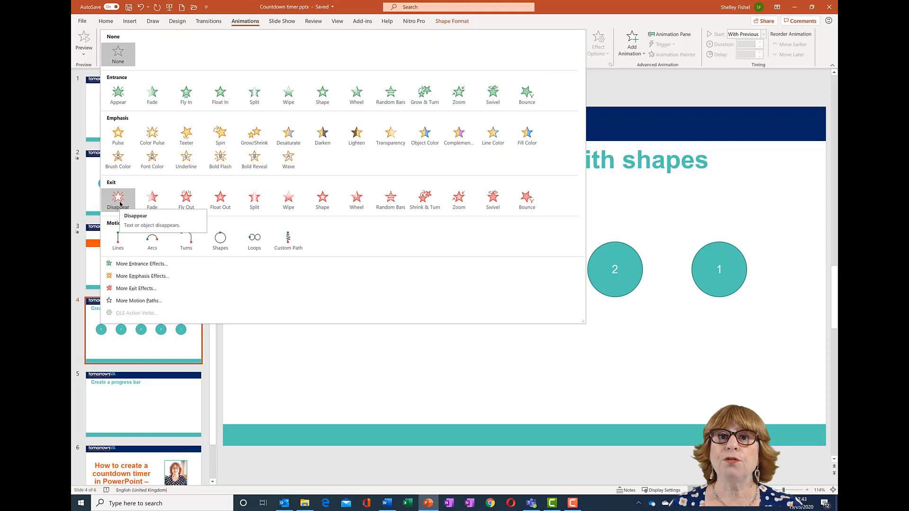
key(Escape)
click(403, 290)
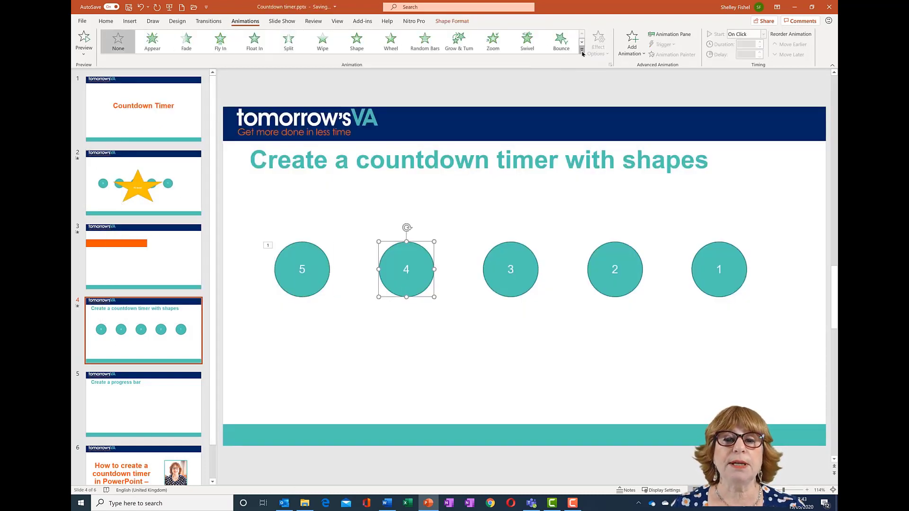
click(581, 51)
click(119, 199)
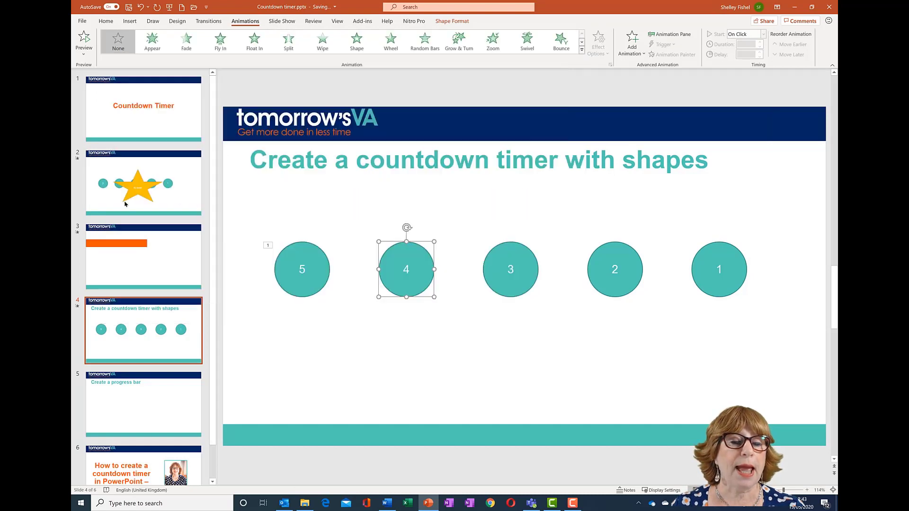
- Apply the Disappear exit animation to circles 3, 2 and 1
click(492, 261)
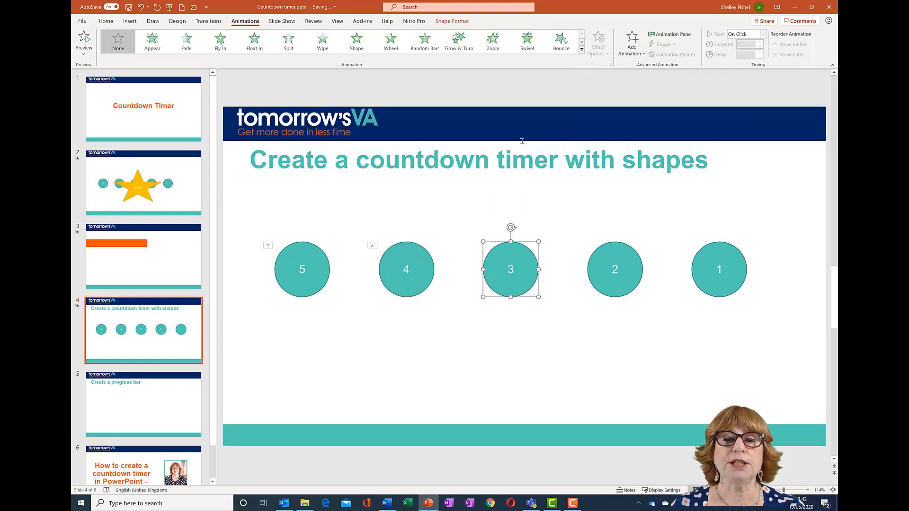
click(582, 50)
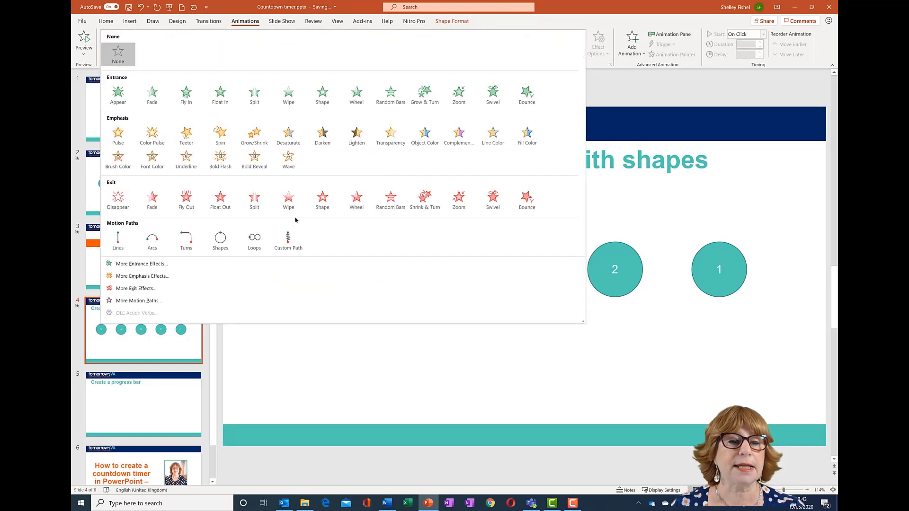
click(119, 199)
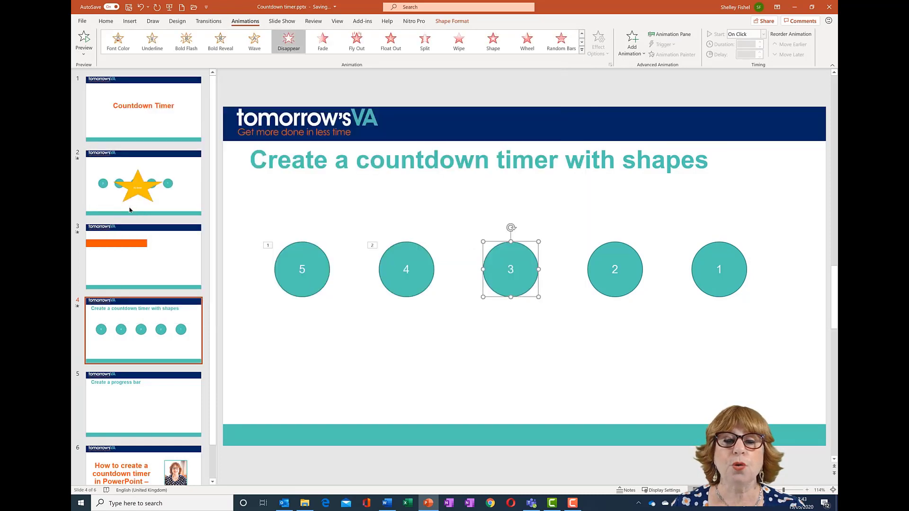
click(602, 267)
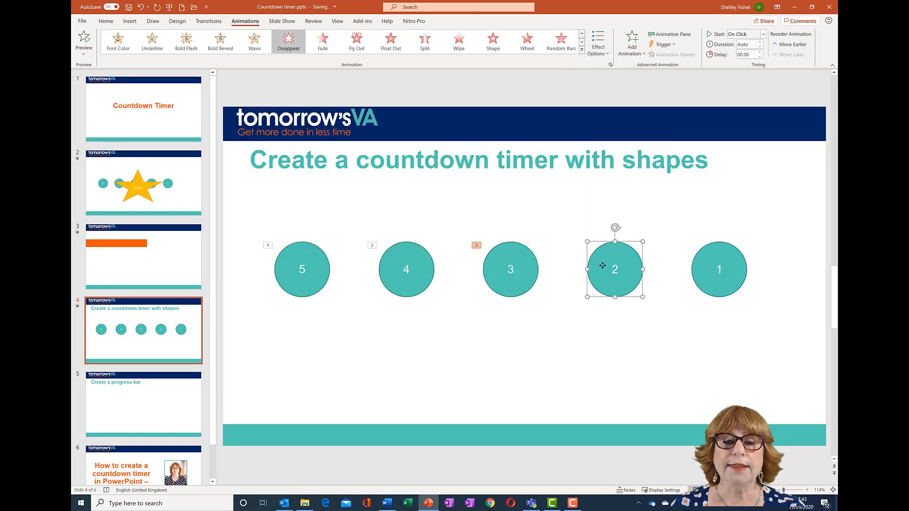
click(581, 50)
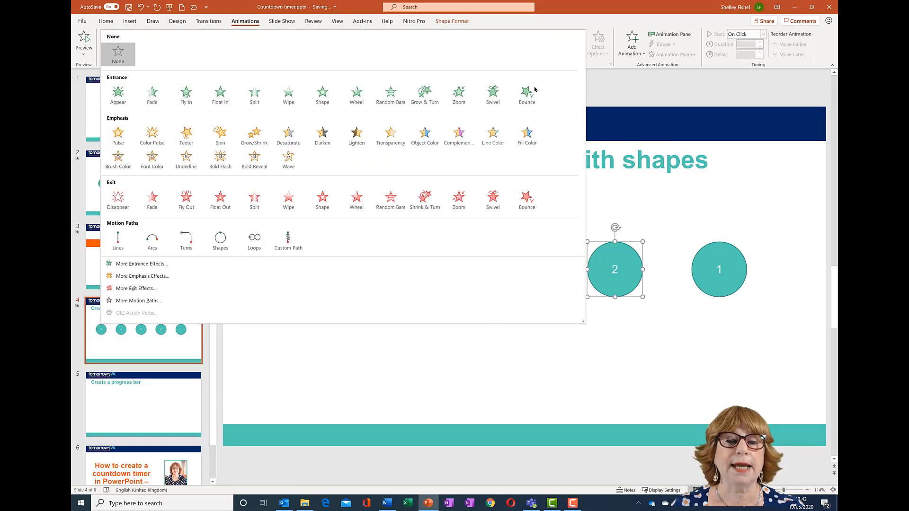
click(119, 199)
click(707, 260)
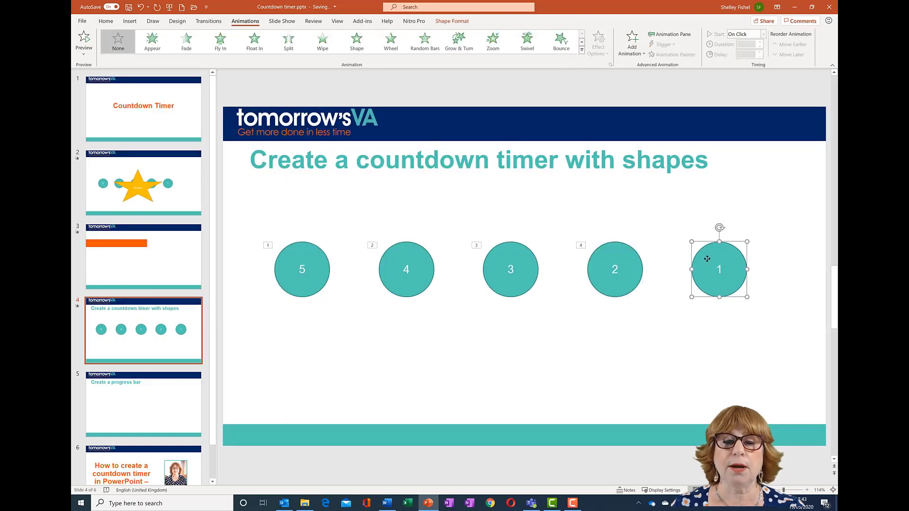
click(582, 50)
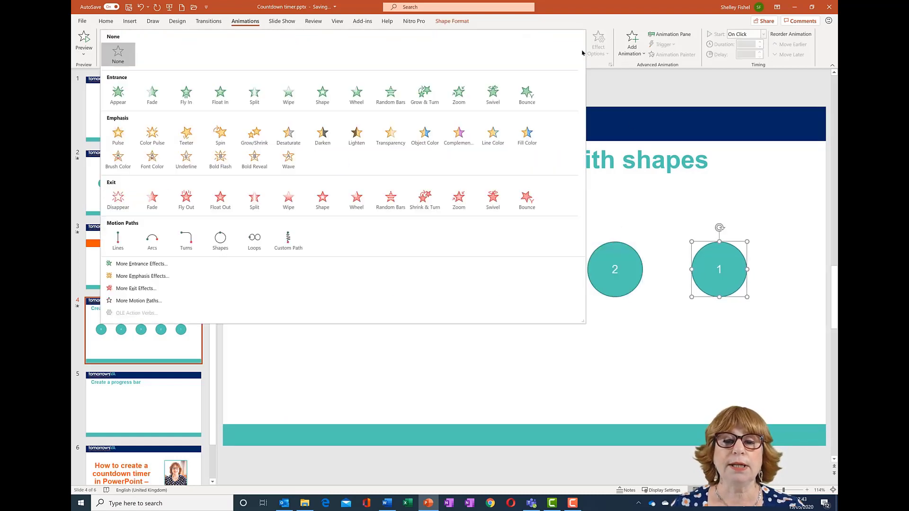
click(118, 203)
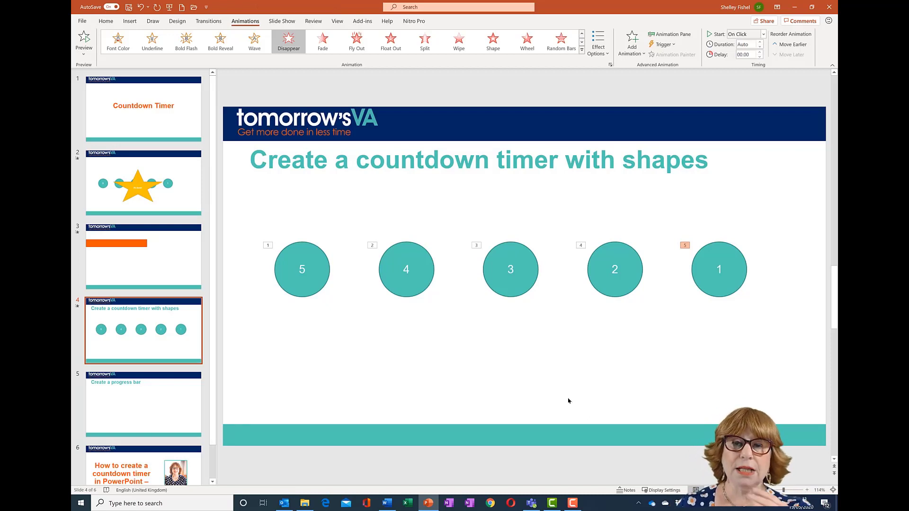
click(321, 274)
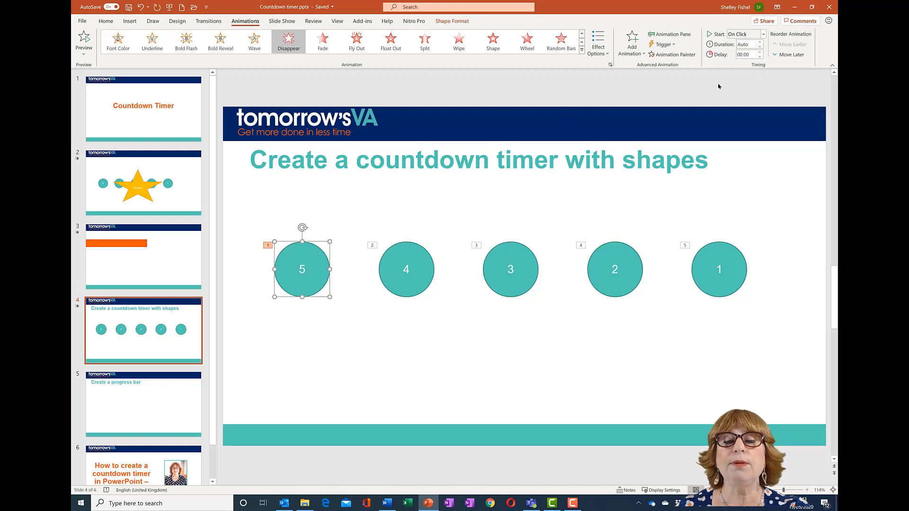
- Set circle 5's Disappear duration to 00.01 and its delay to 01.00
click(670, 34)
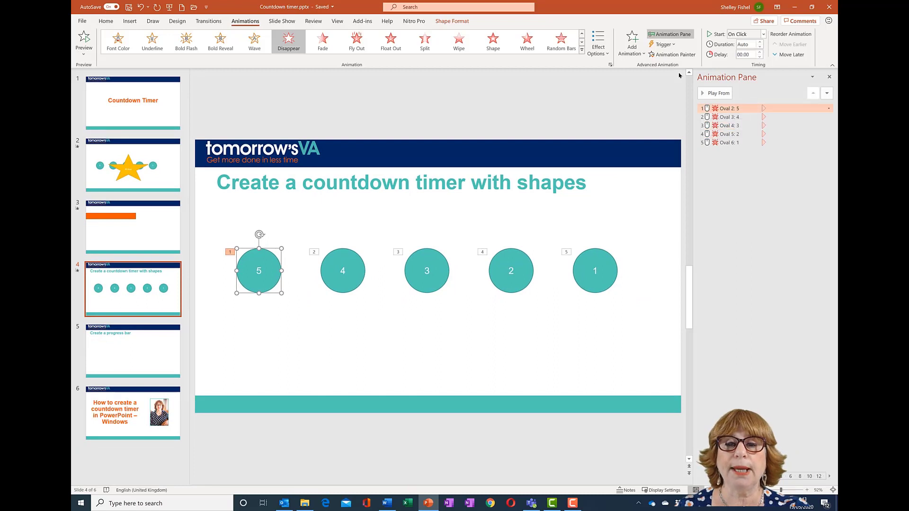
click(664, 35)
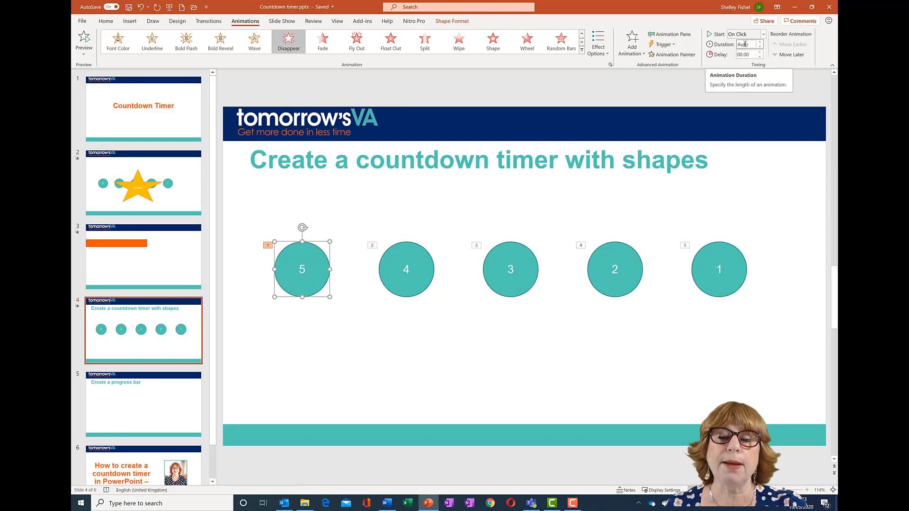
double_click(747, 44)
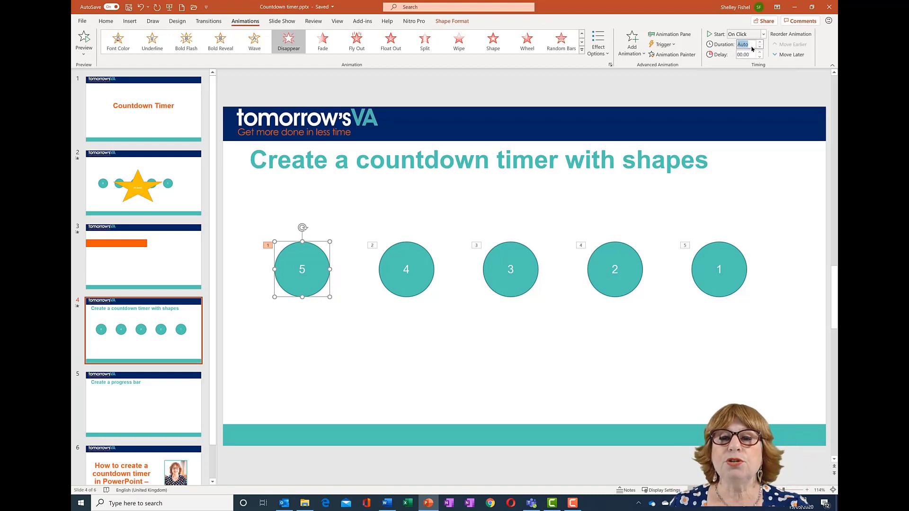
text(00.01)
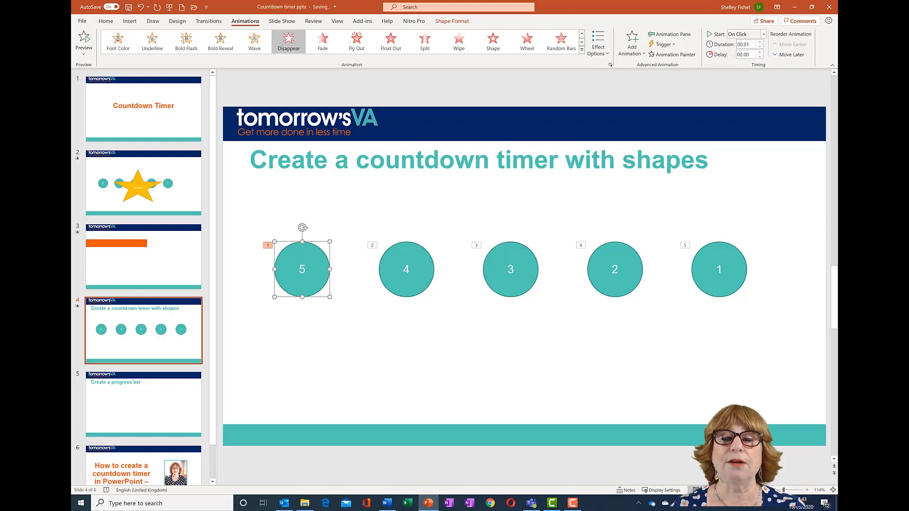
click(760, 52)
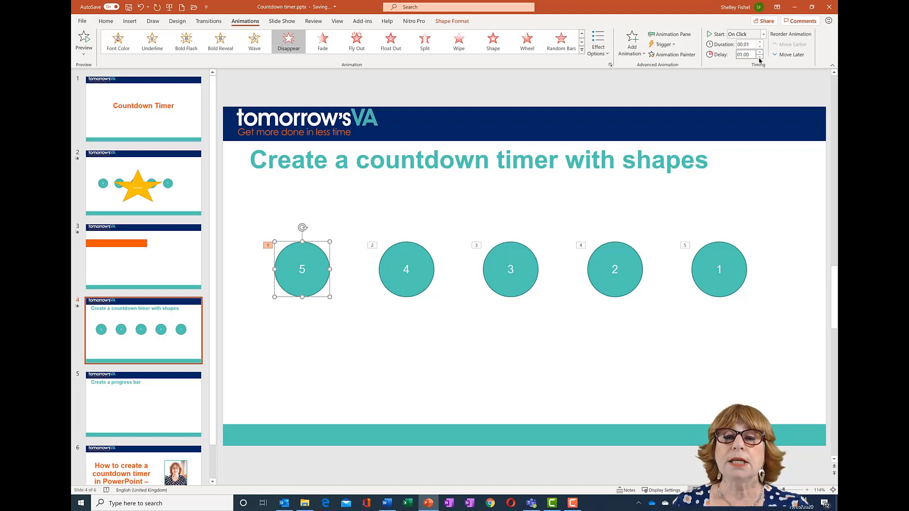
click(422, 259)
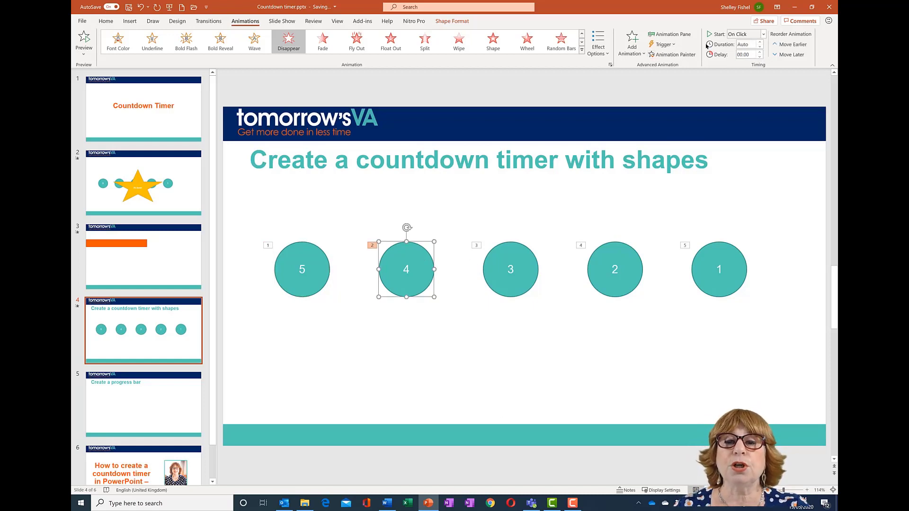
- Set circle 4 to start After Previous with 00.01 duration and 00.75 delay
click(764, 35)
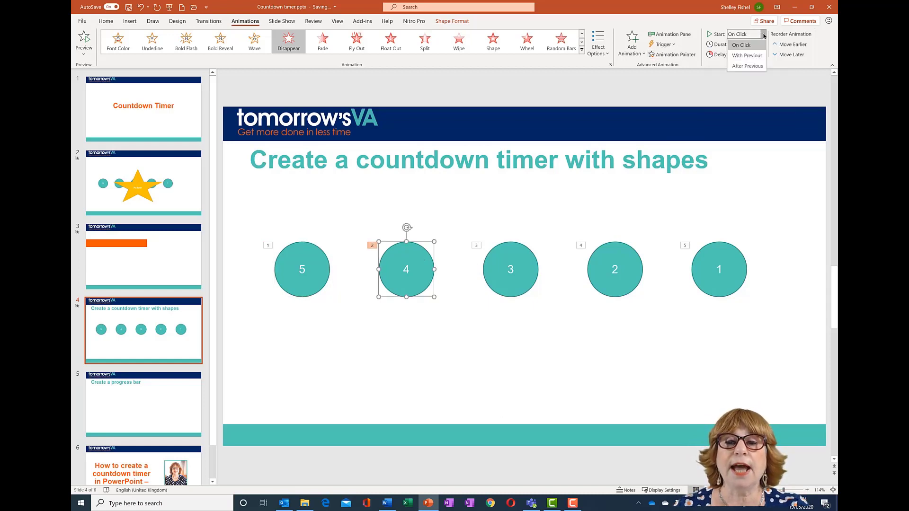
click(747, 67)
click(746, 45)
text(0)
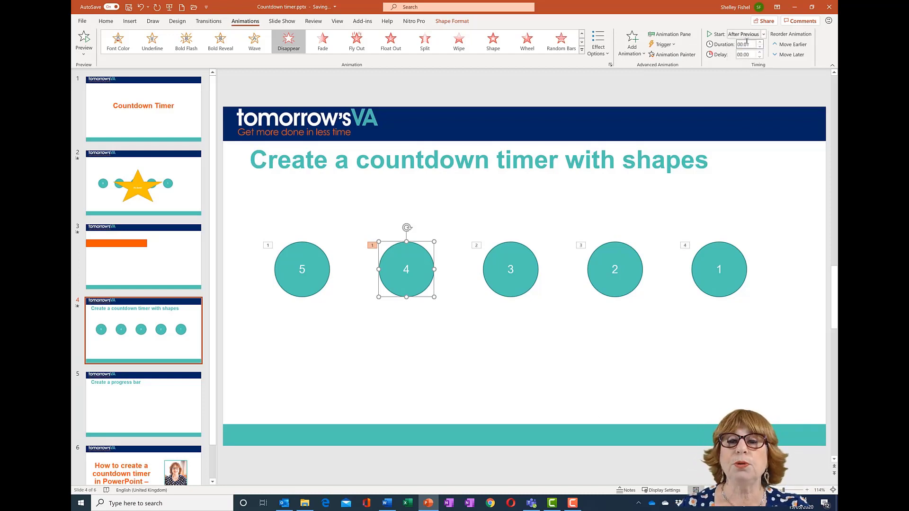
text(0.01)
click(755, 55)
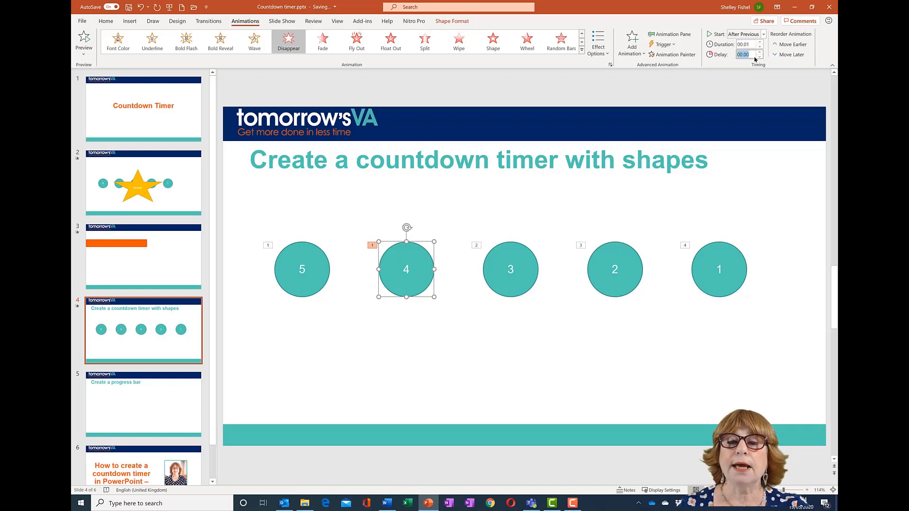
click(760, 52)
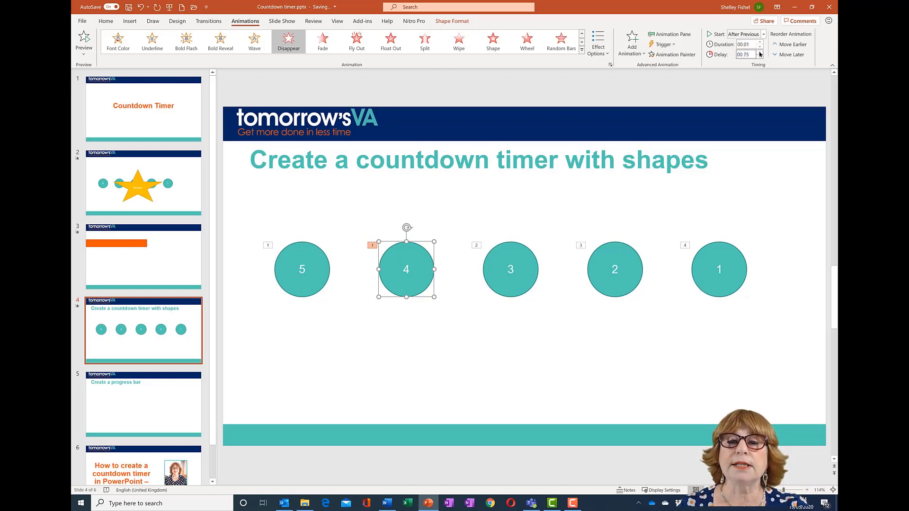
- Make circle 3 start After Previous with a 00.75 delay
click(523, 229)
click(514, 261)
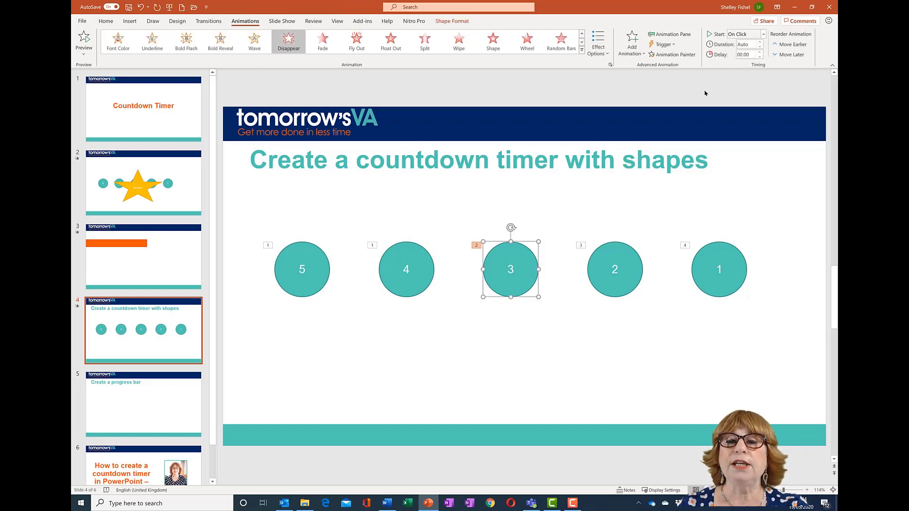
click(763, 34)
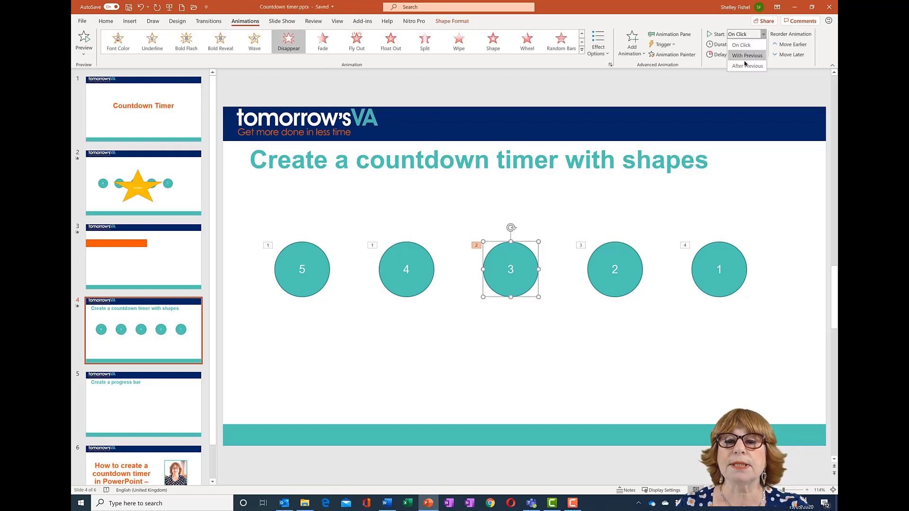
click(745, 66)
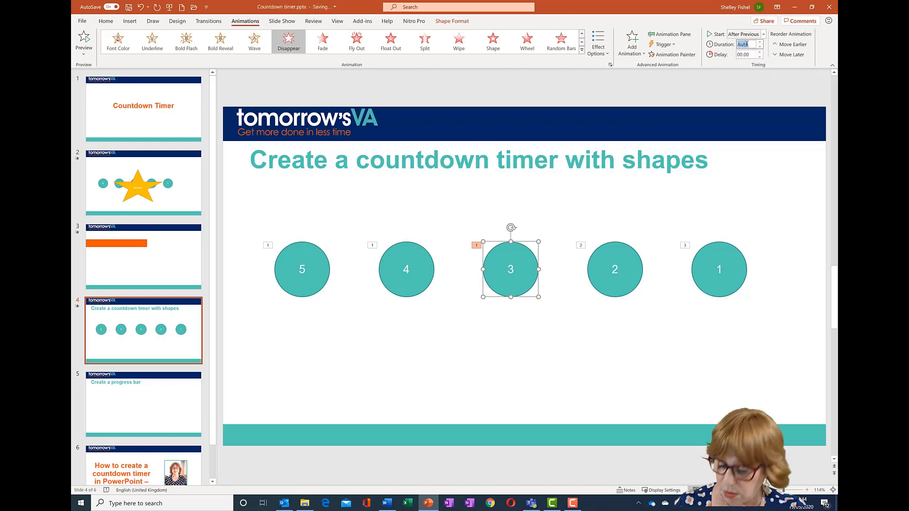
click(760, 52)
click(760, 53)
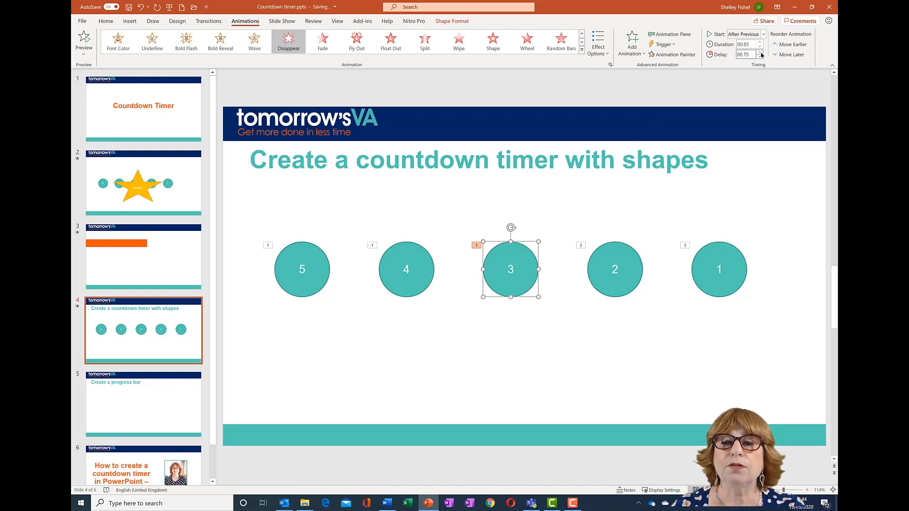
click(640, 261)
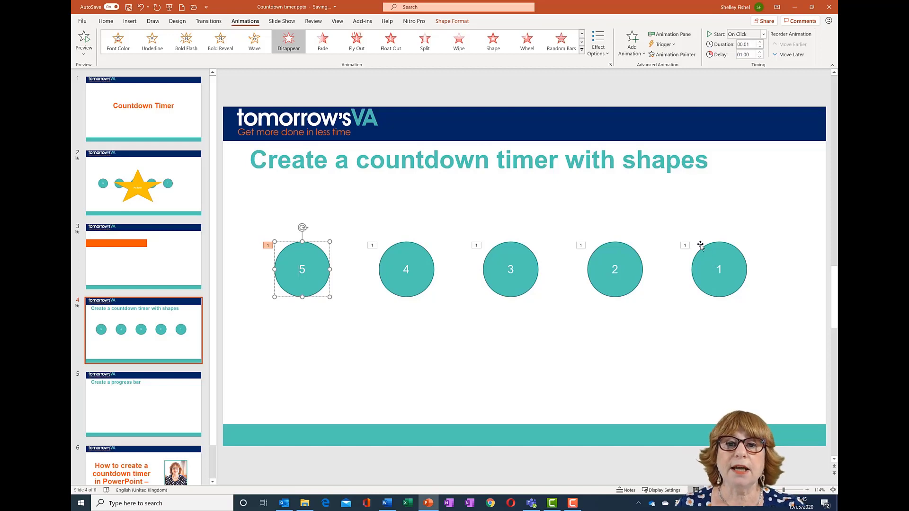
click(668, 208)
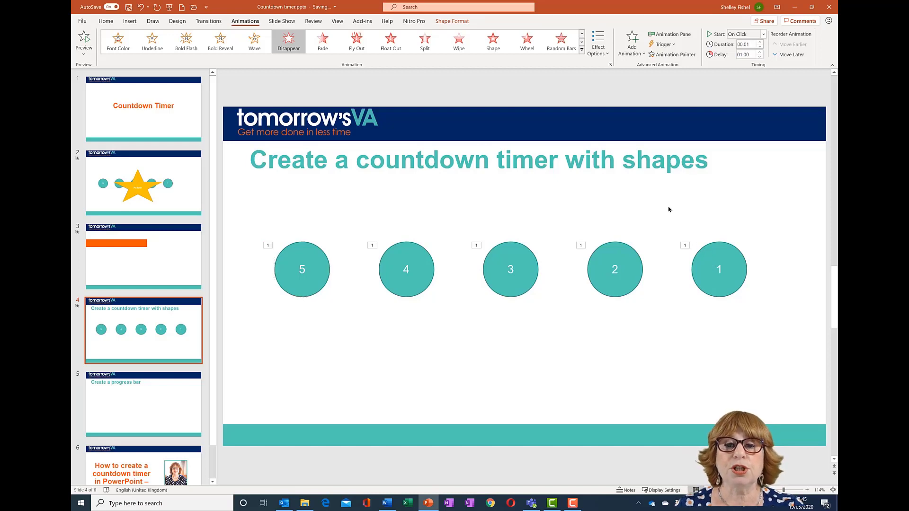
- Add a yellow 5-point star reading 'All done' and place it over the middle circles
click(127, 21)
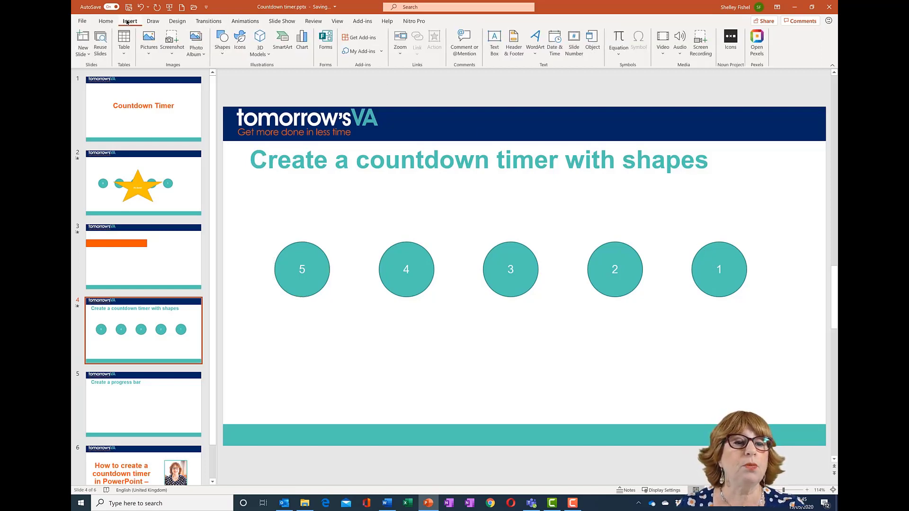
click(222, 42)
click(259, 85)
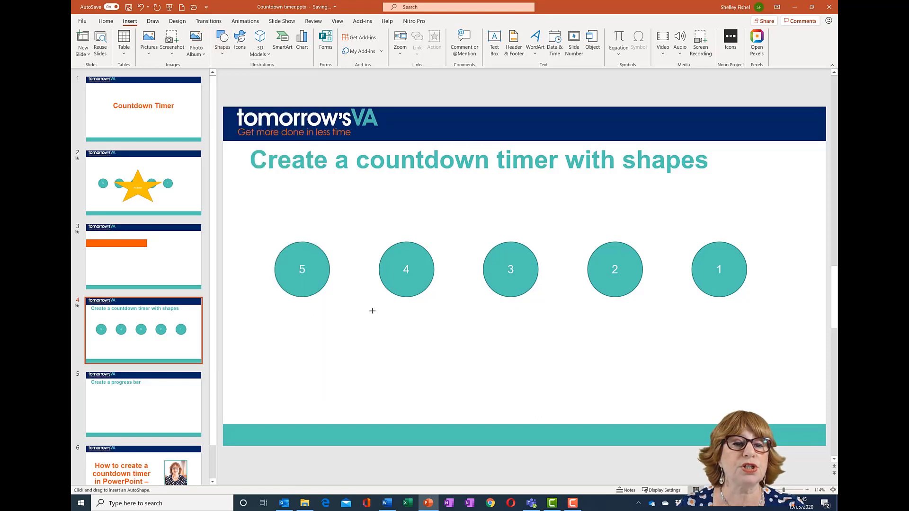
mouse_move(419, 325)
mouse_down()
mouse_move(449, 367)
mouse_move(578, 420)
mouse_move(617, 416)
mouse_move(613, 428)
mouse_up()
drag(534, 392, 525, 375)
click(291, 41)
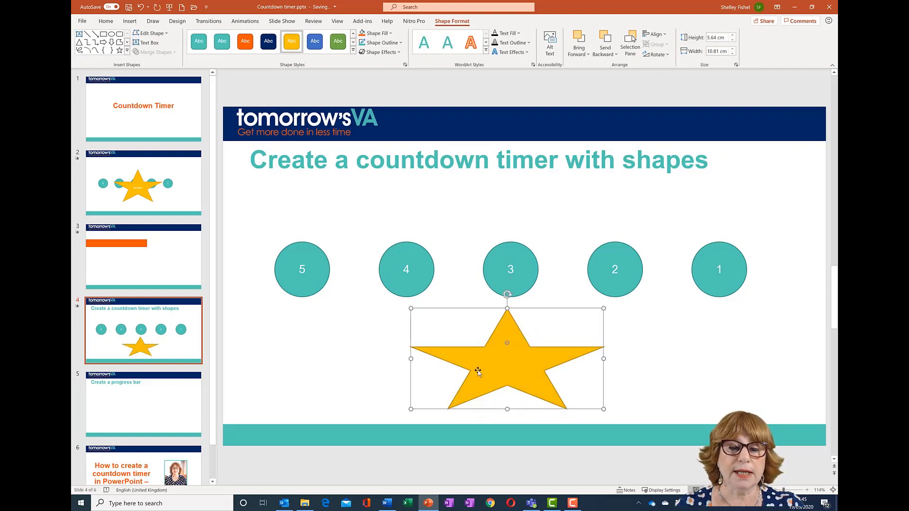
text(All d)
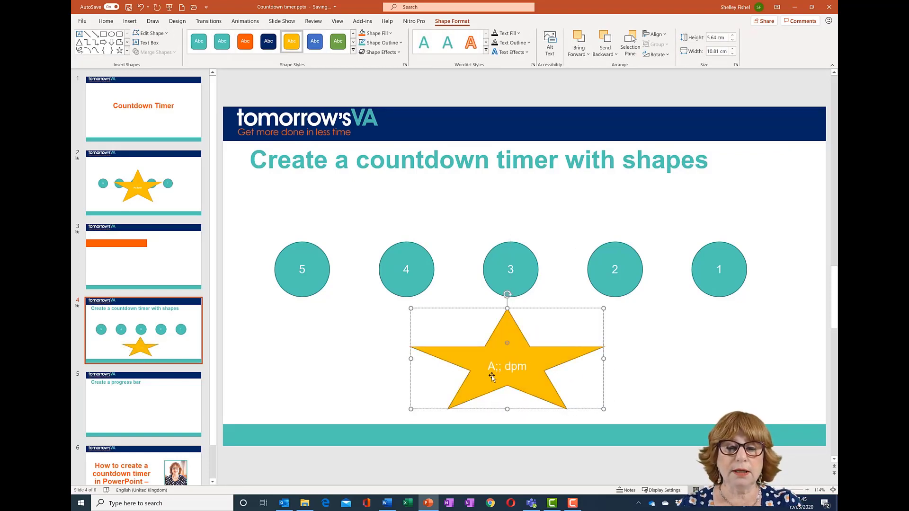
text(one)
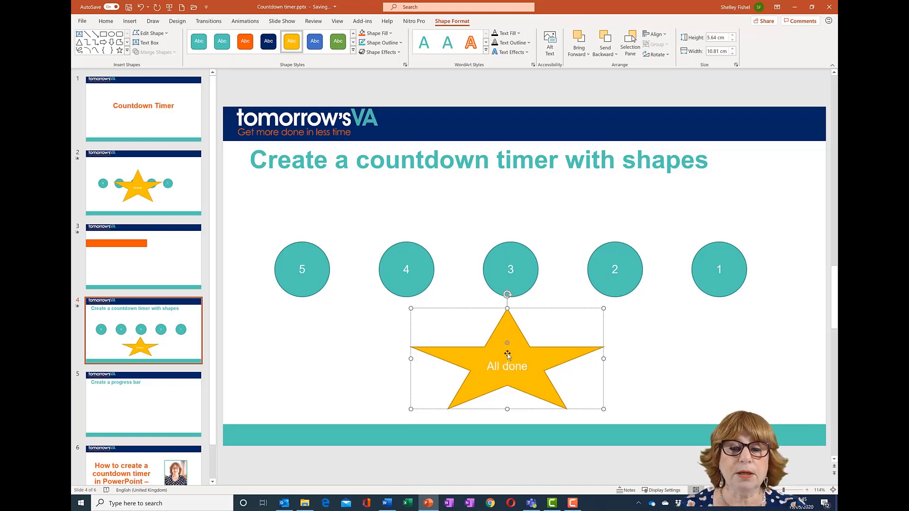
drag(508, 352, 496, 264)
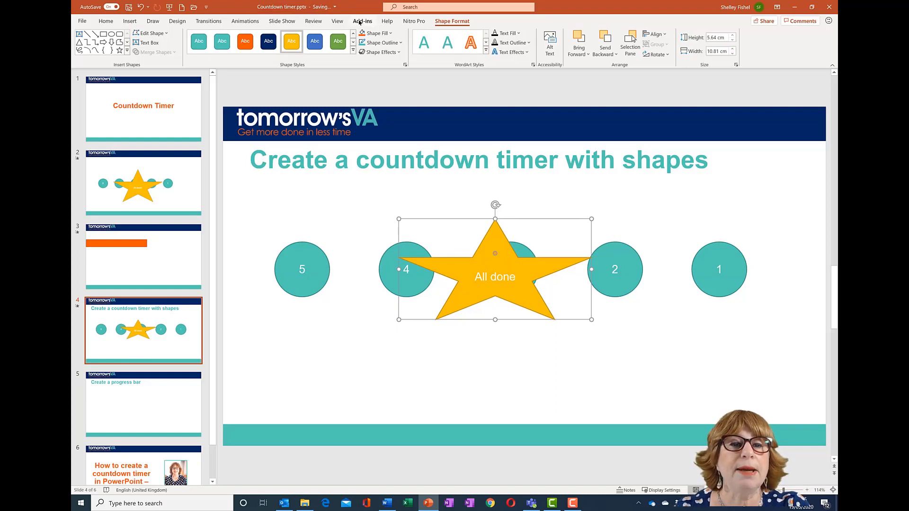
- Give the star an Appear animation that starts After Previous
click(256, 22)
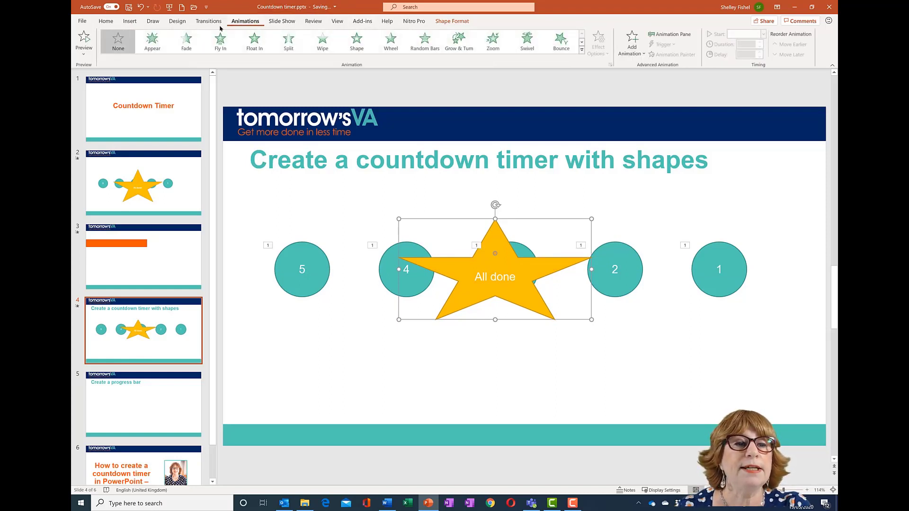
click(151, 42)
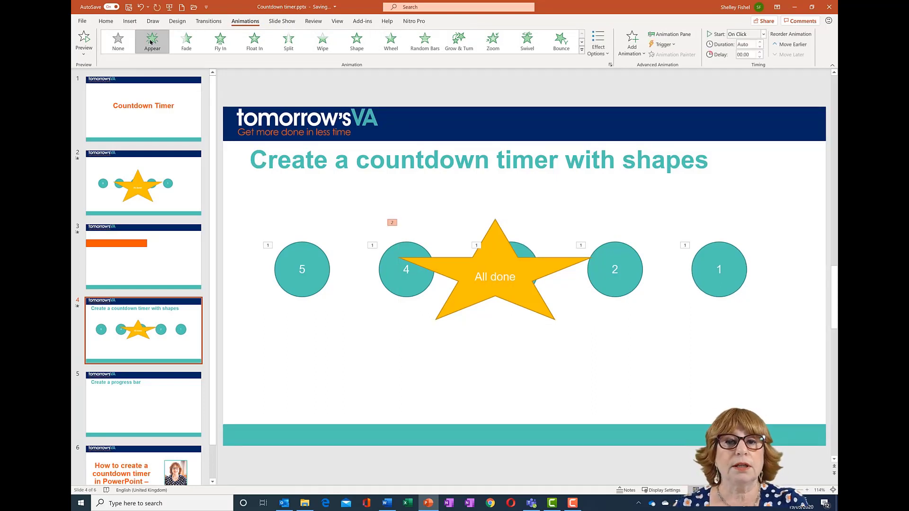
click(667, 35)
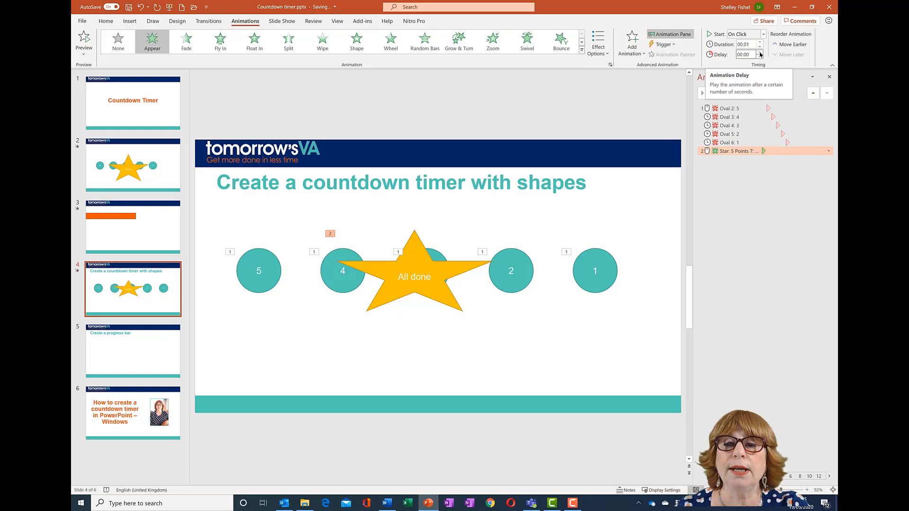
click(758, 34)
click(749, 66)
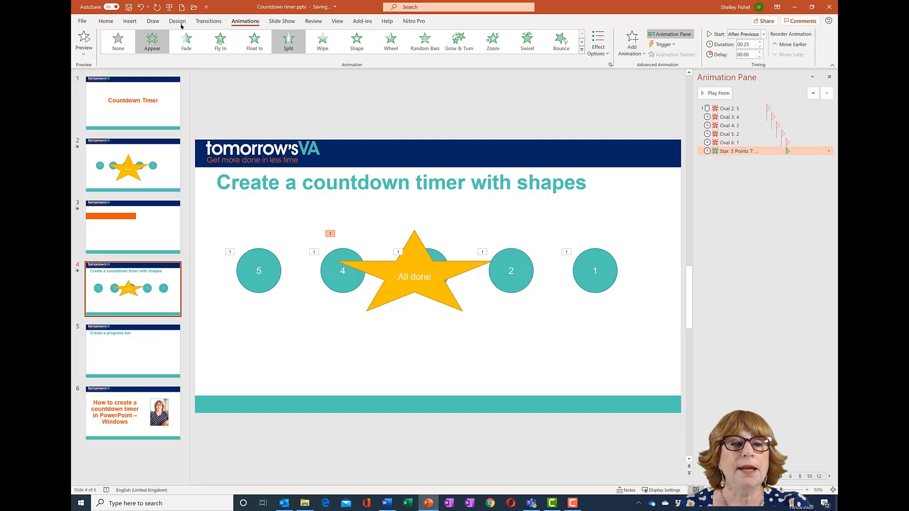
- Preview the countdown animations, then go to slide 5, 'Create a progress bar'
click(83, 41)
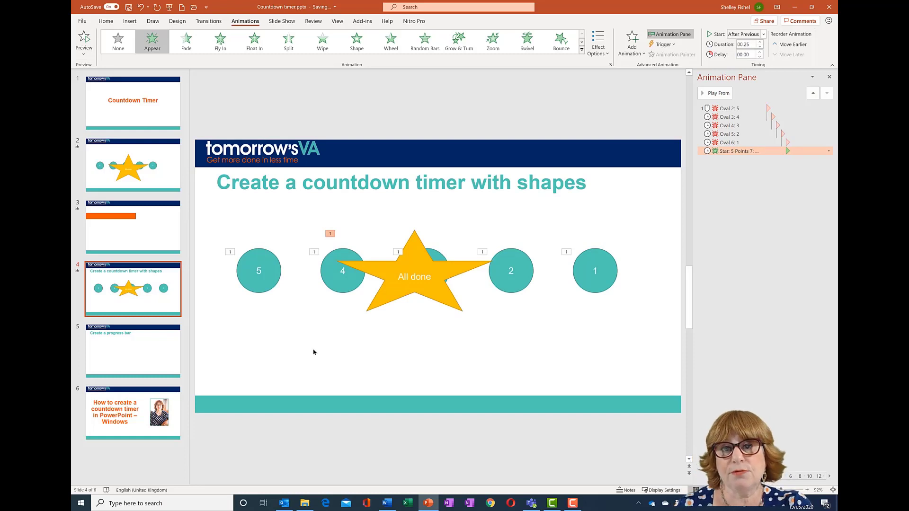
click(830, 77)
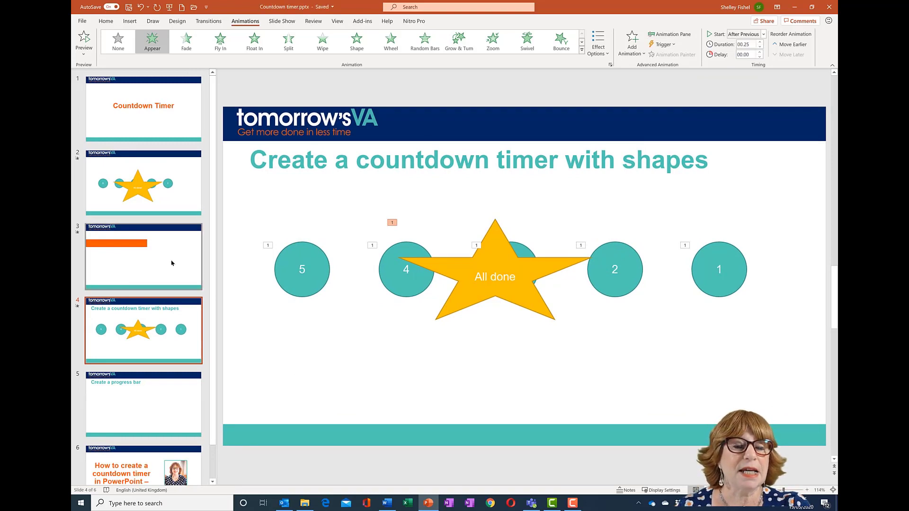
click(164, 395)
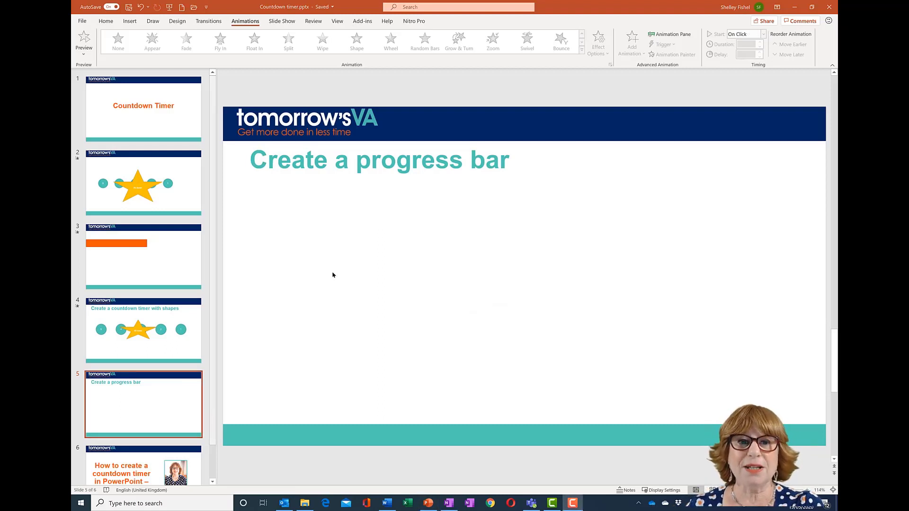
- Draw a thin 24.31 × 1.04 cm rectangle below the title and style it orange
click(130, 22)
click(223, 45)
click(242, 77)
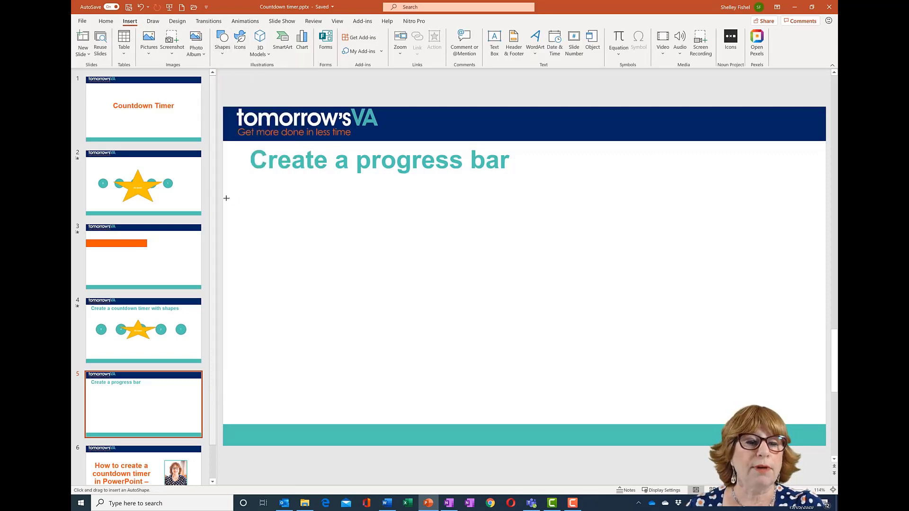
drag(224, 196, 223, 210)
mouse_move(339, 221)
mouse_down()
mouse_move(668, 212)
mouse_move(619, 228)
mouse_move(657, 214)
mouse_up()
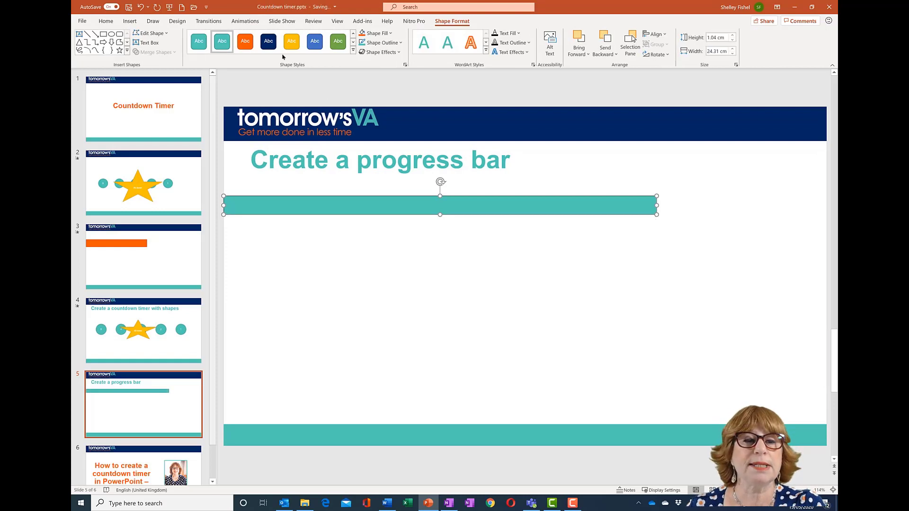
click(246, 45)
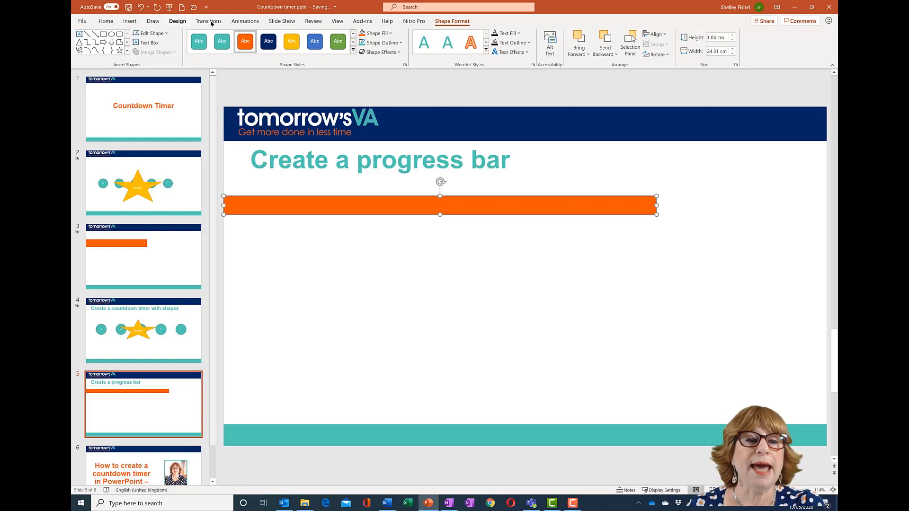
click(246, 21)
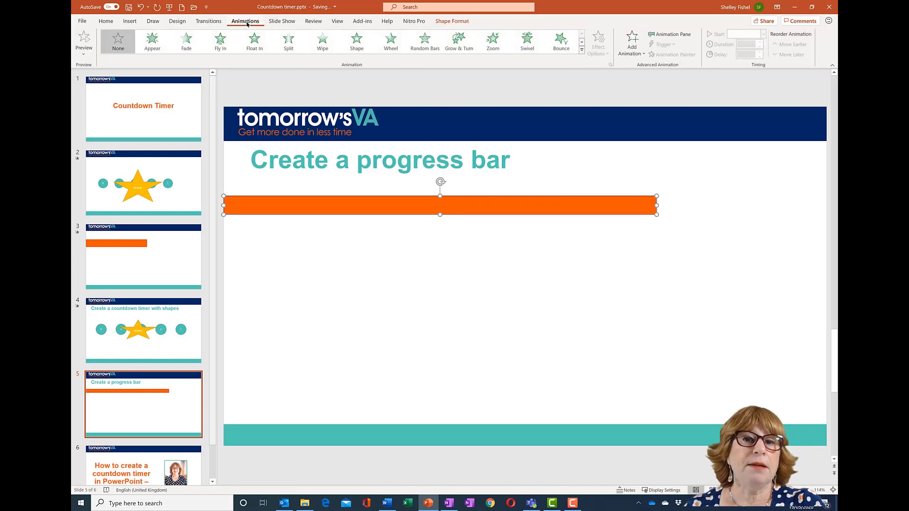
- Give the orange bar a Fly In From Left animation with a duration of 10
click(220, 43)
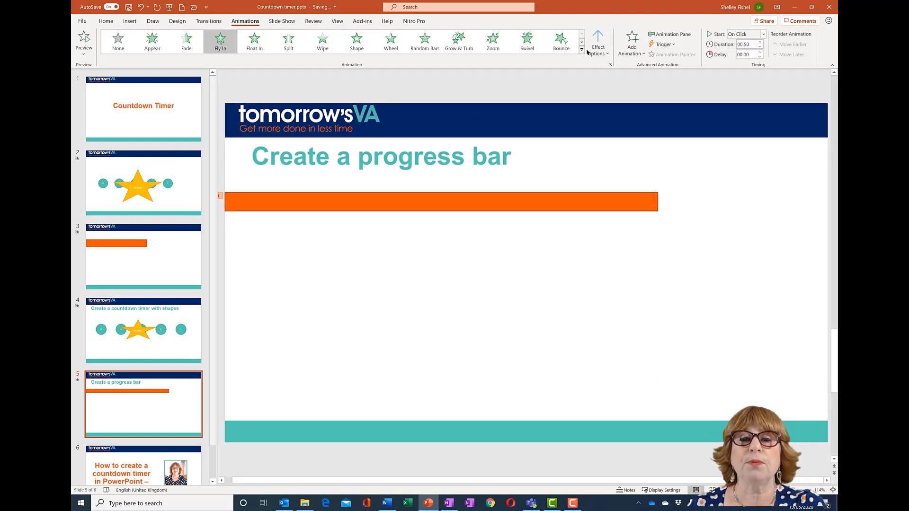
click(602, 55)
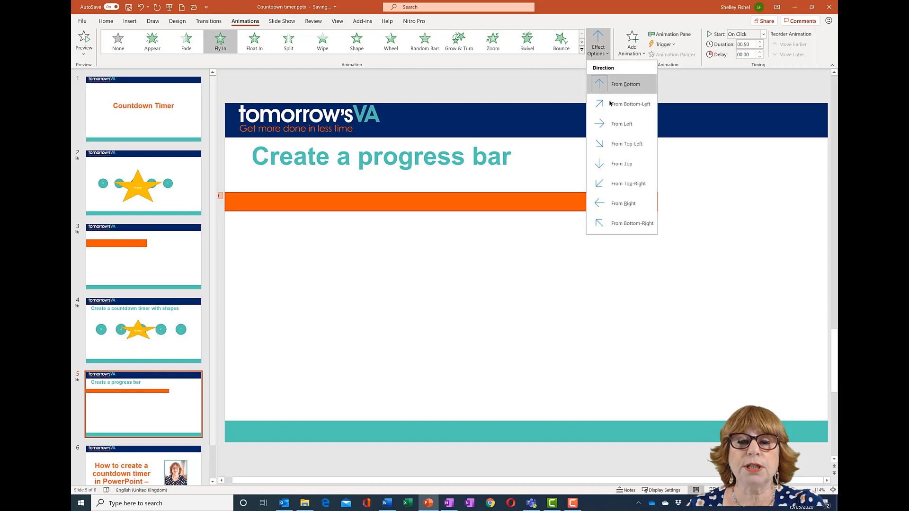
click(612, 124)
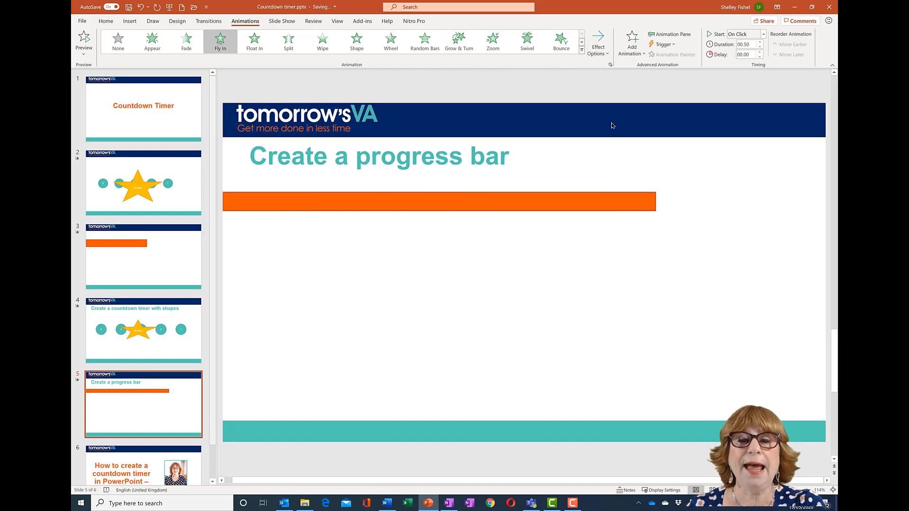
click(755, 44)
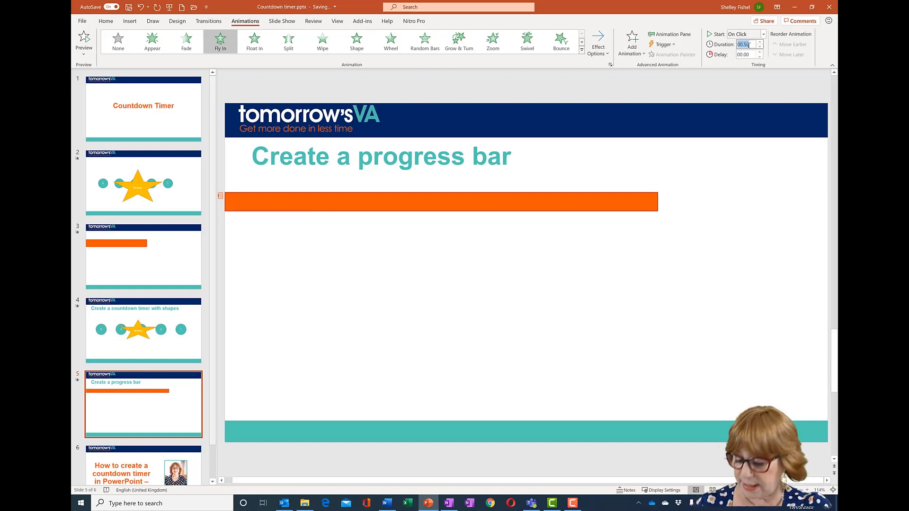
text(10)
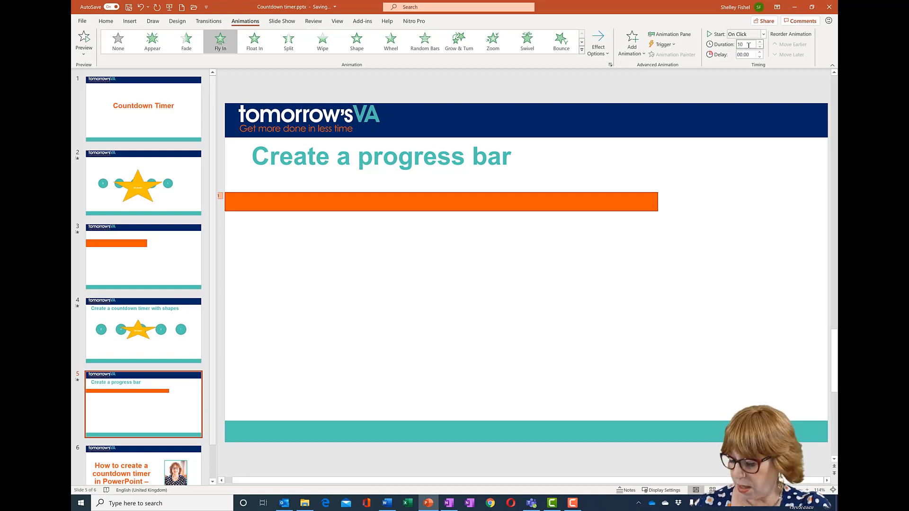